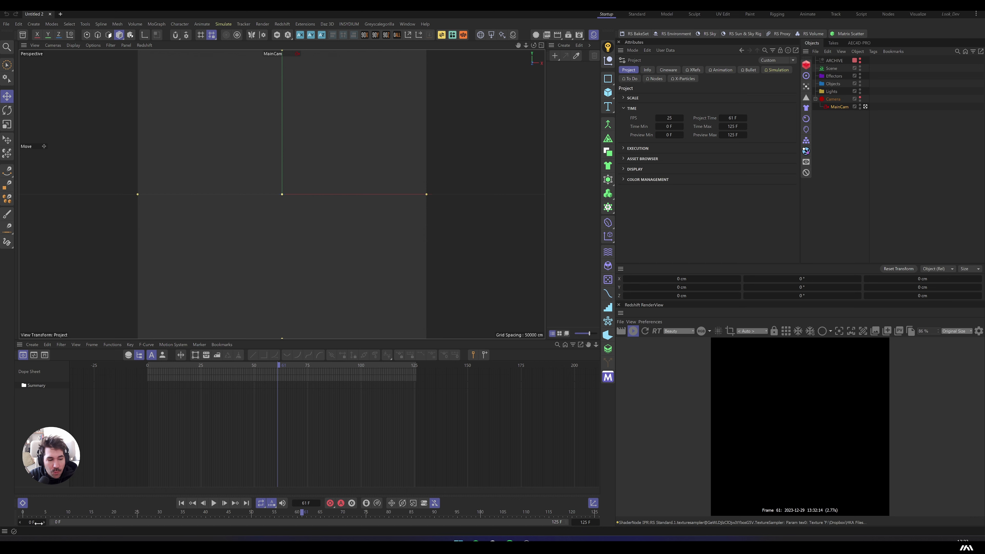
Step: Close the Dope Sheet timeline so the Perspective viewport fills the space below
click(22, 506)
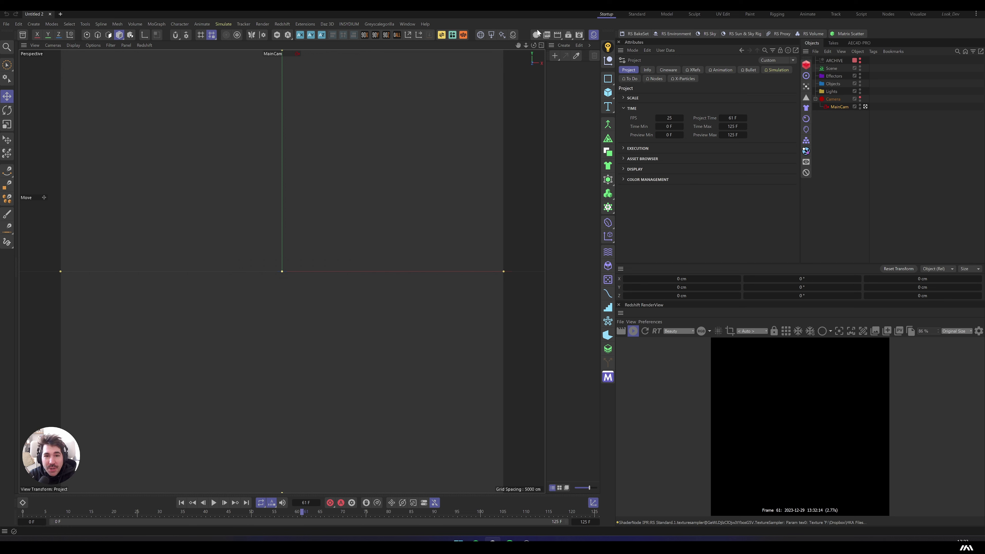
Step: Add a +Z-facing Polygon inside a Grid-mode Cloner with count 3×4×1
click(594, 35)
click(608, 94)
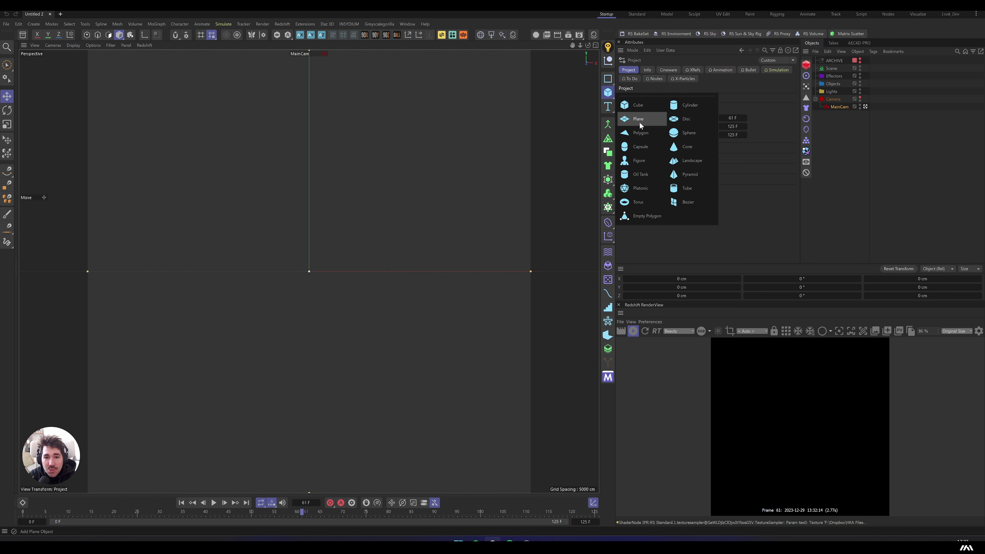
click(641, 134)
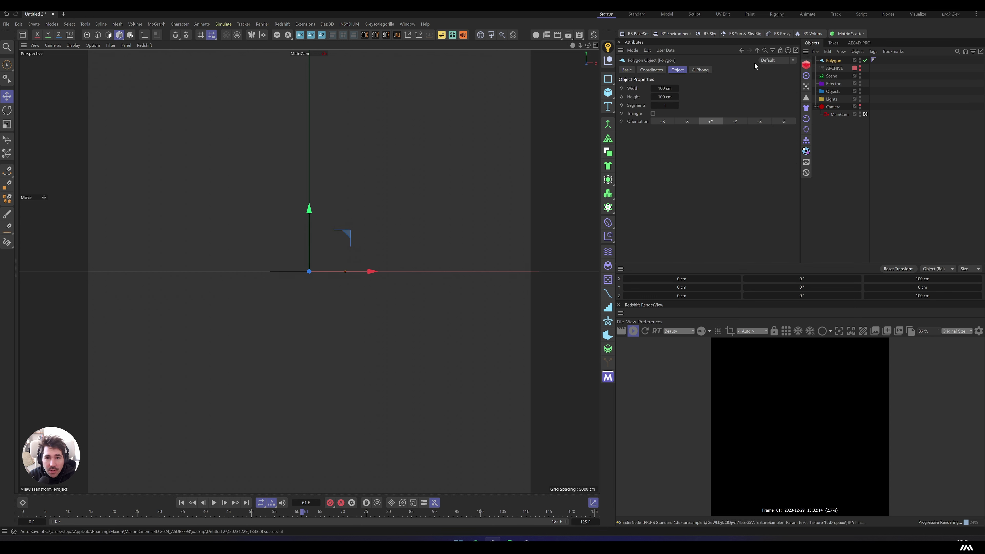
click(763, 121)
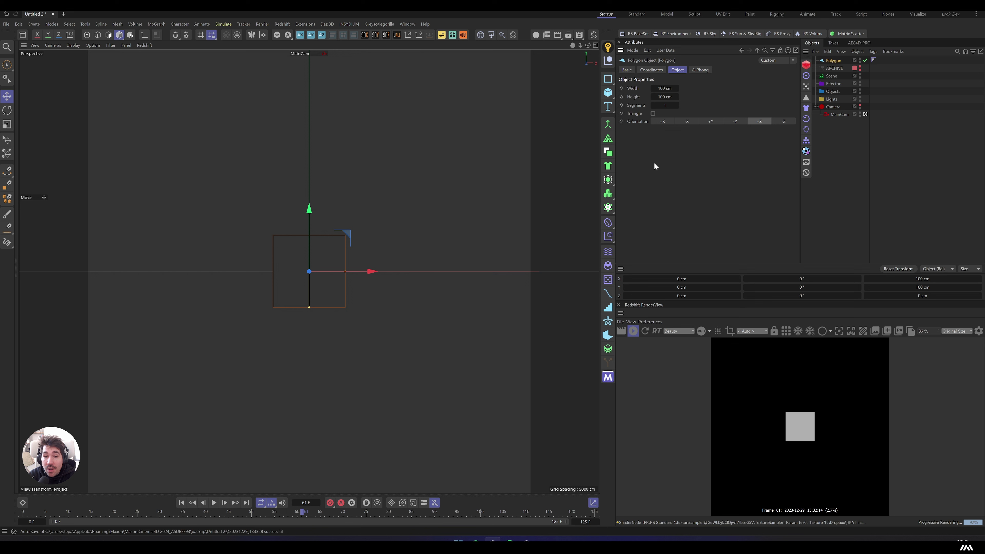
alt+click(607, 208)
click(685, 88)
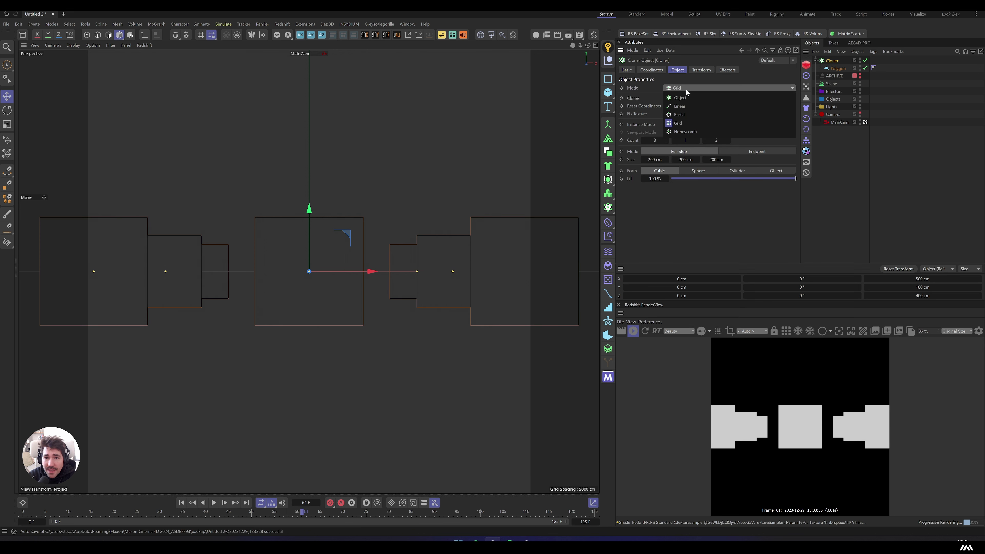
click(685, 88)
drag(716, 140, 675, 159)
Step: Make the Polygon 20 × 20 cm
click(838, 68)
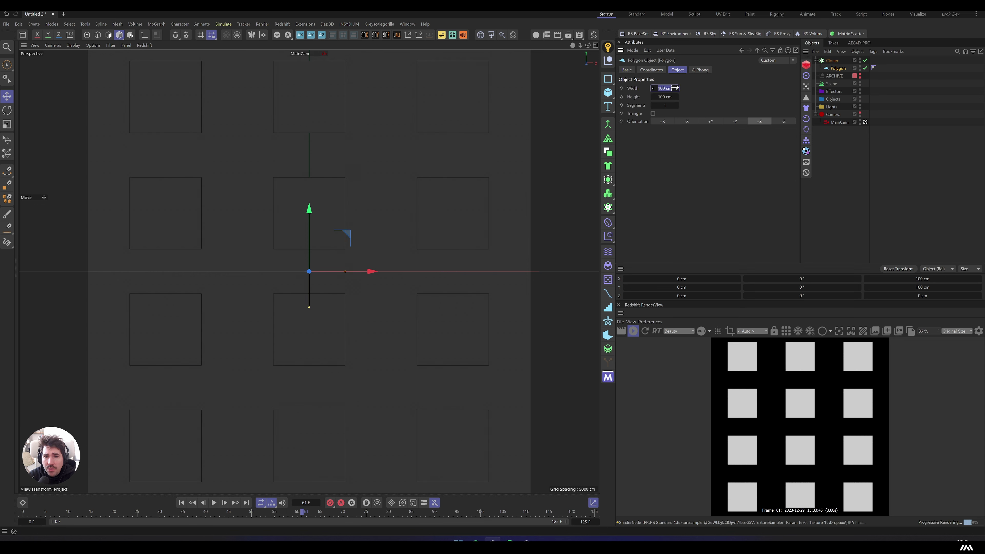
text(20)
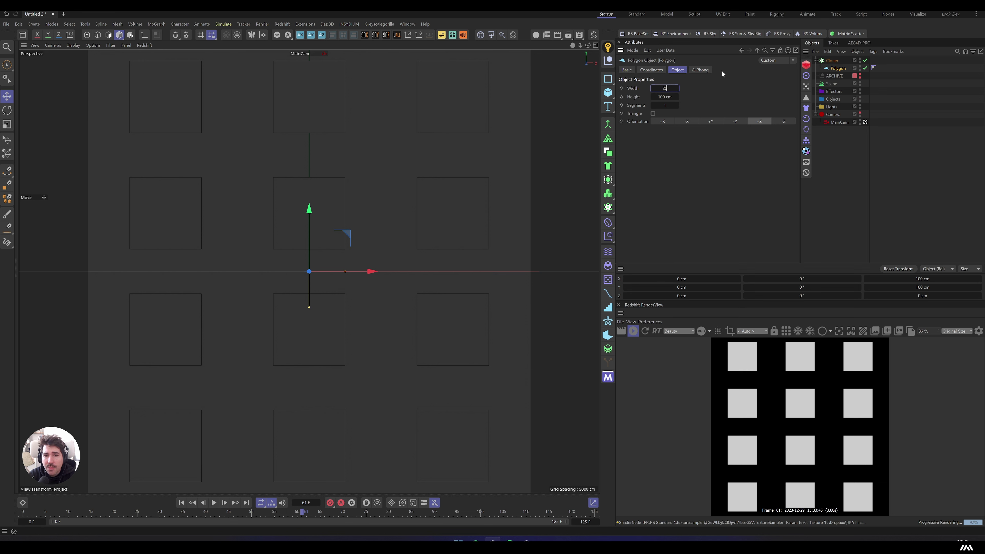
key(Tab)
text(20)
key(Tab)
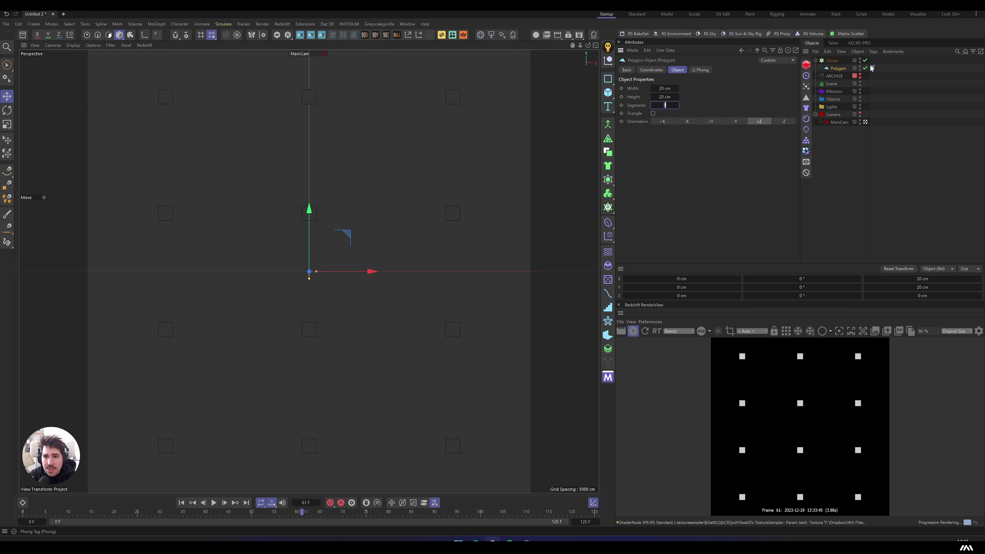
Step: Set the Cloner's grid size to 20 cm on all three axes
click(833, 62)
click(678, 159)
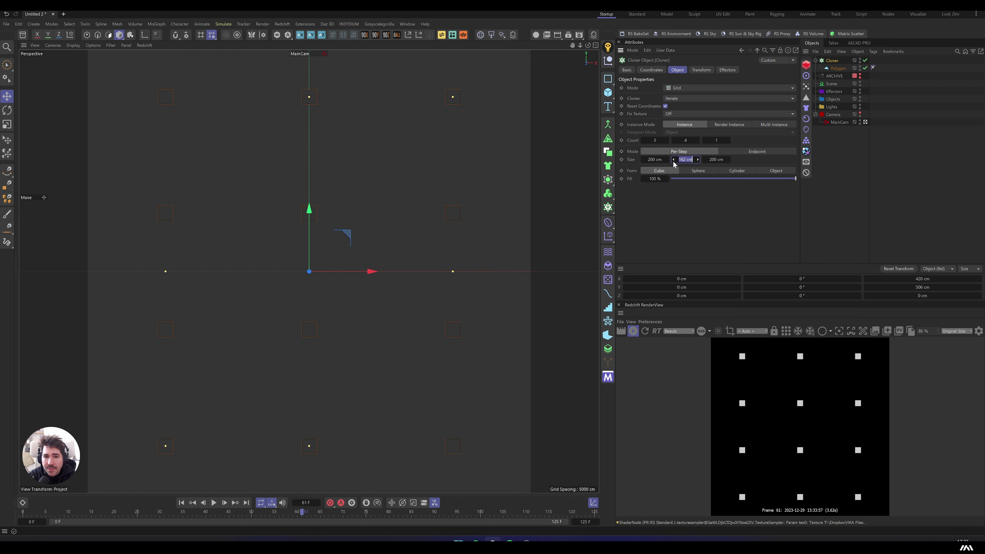
text(20)
key(Tab)
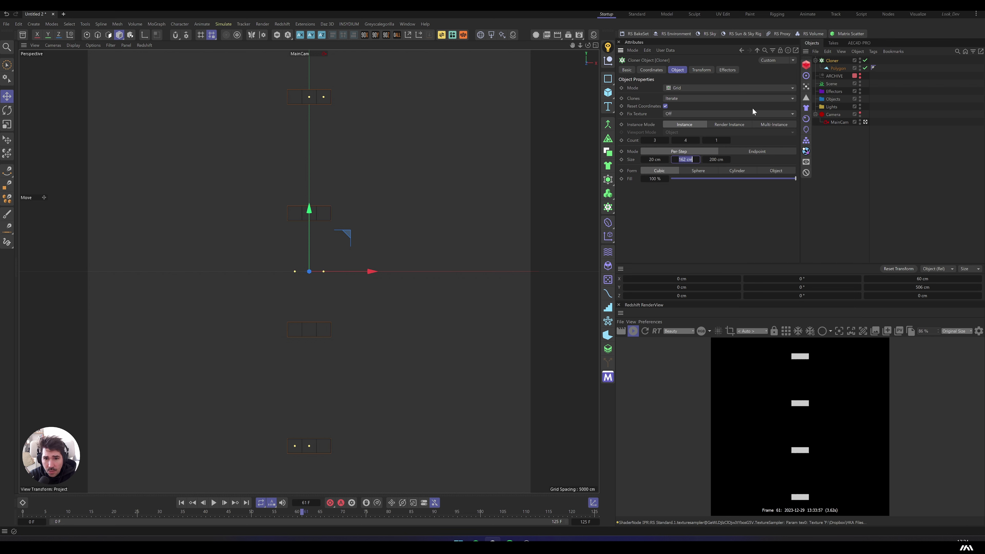
text(20)
key(Tab)
text(2)
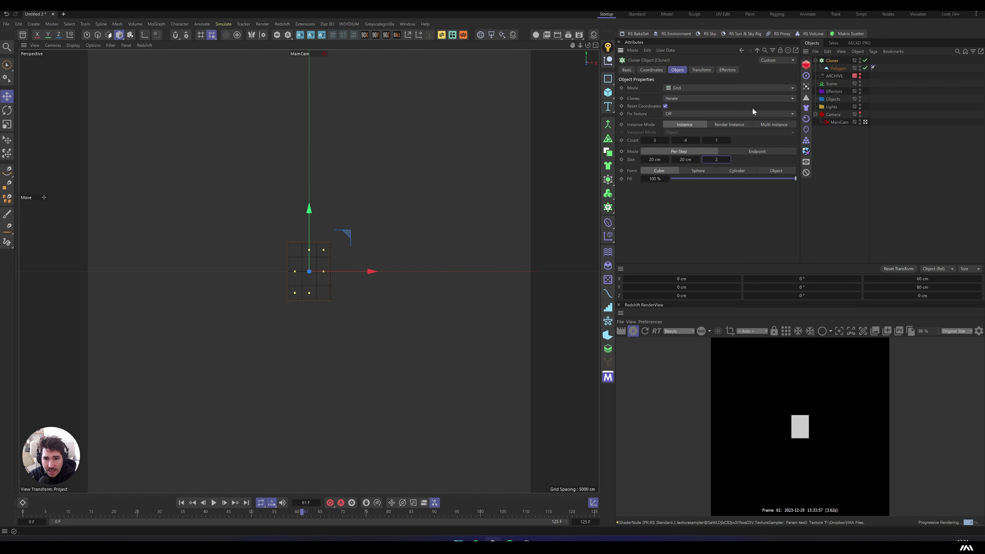
text(0)
key(Return)
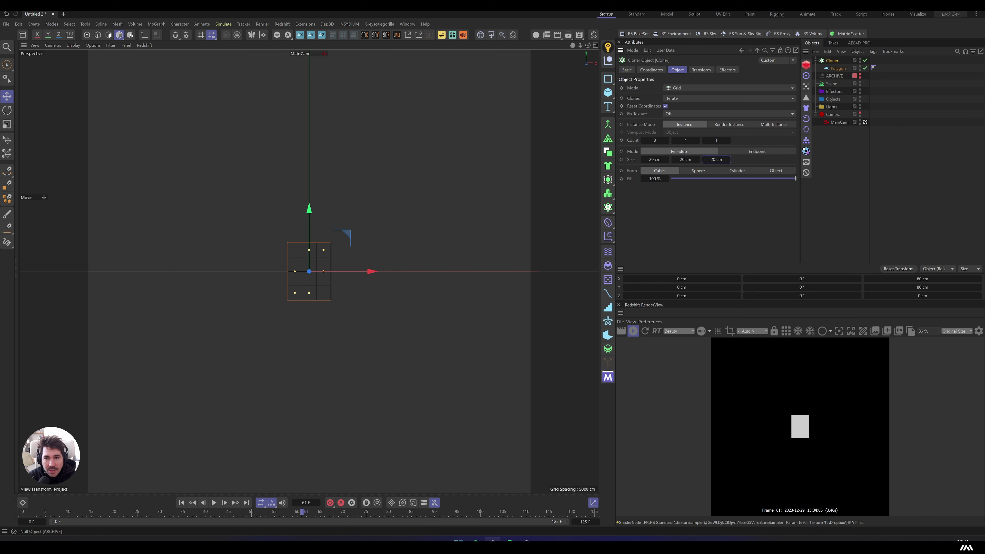
Step: Create an RS Standard material with Base Weight 0 and drag it onto the Cloner
click(536, 35)
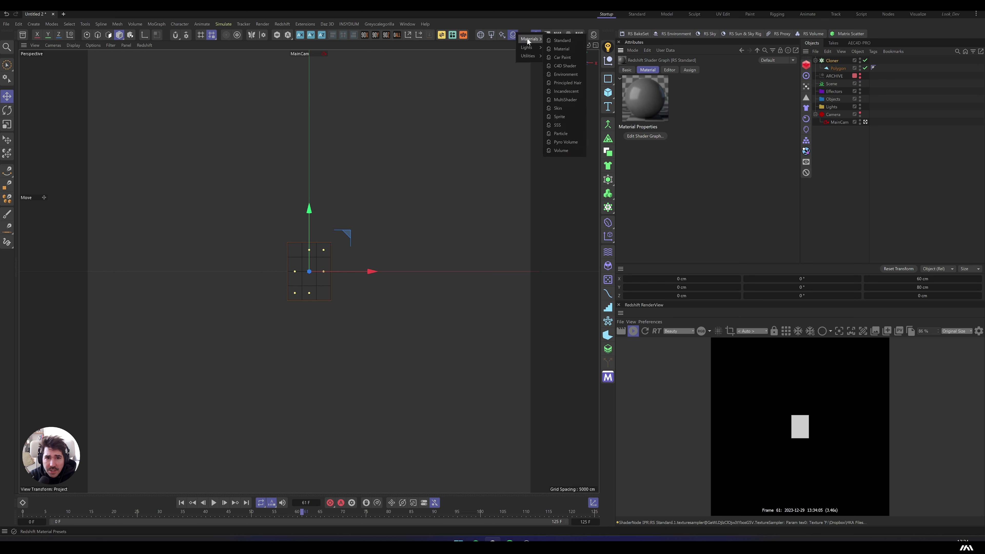
drag(723, 155, 706, 156)
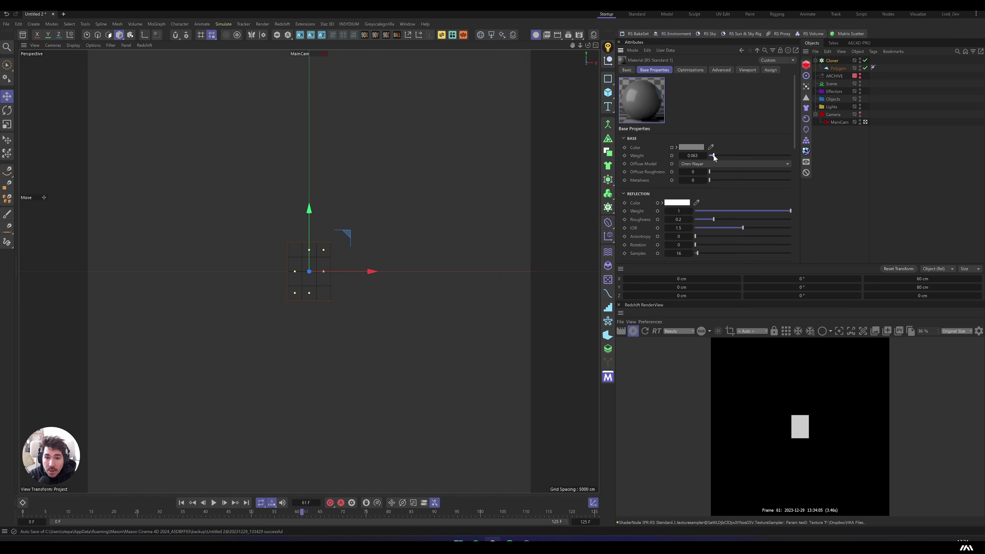
scroll(730, 198, down, 5)
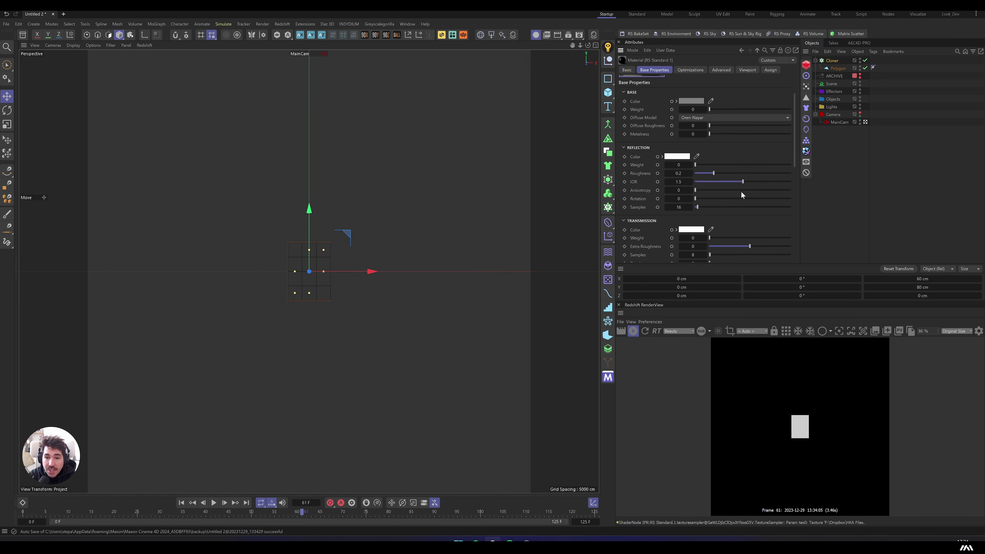
scroll(643, 233, down, 4)
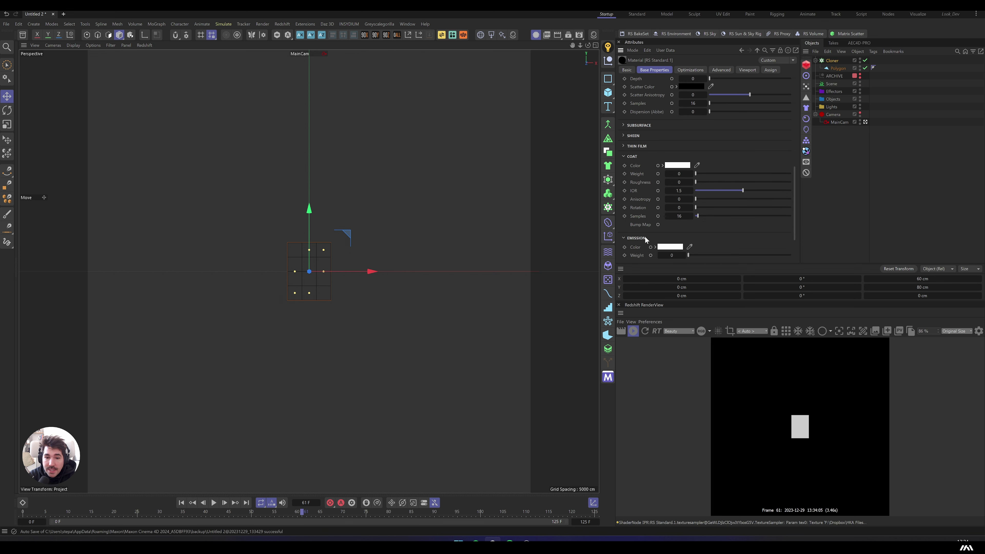
scroll(660, 112, up, 10)
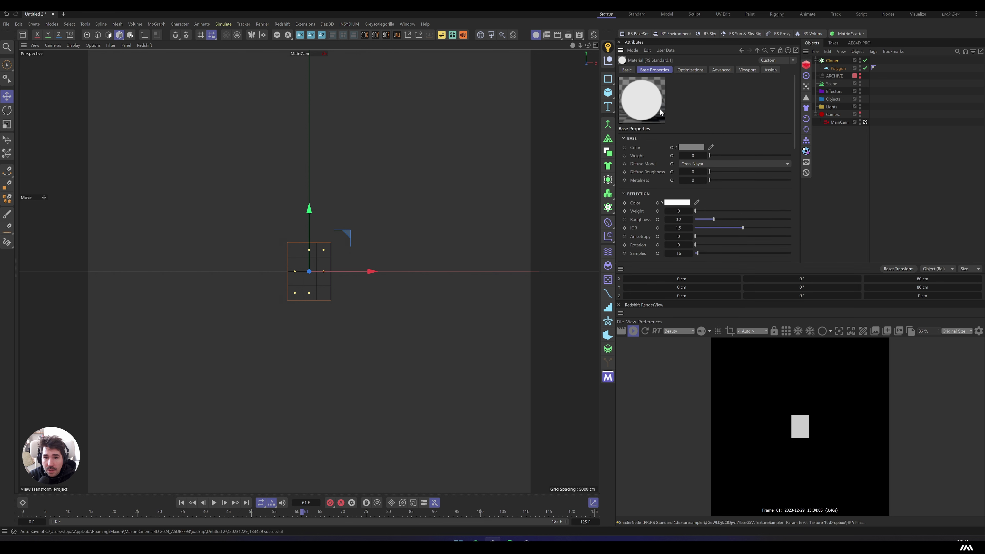
drag(834, 65, 833, 62)
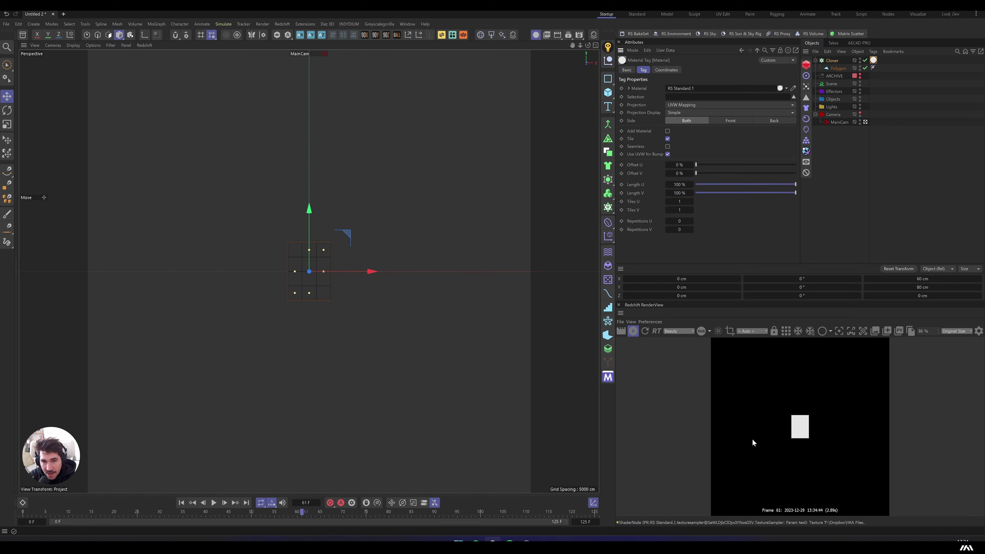
Step: Set the Cloner's grid count to 30 × 30 × 1
click(757, 50)
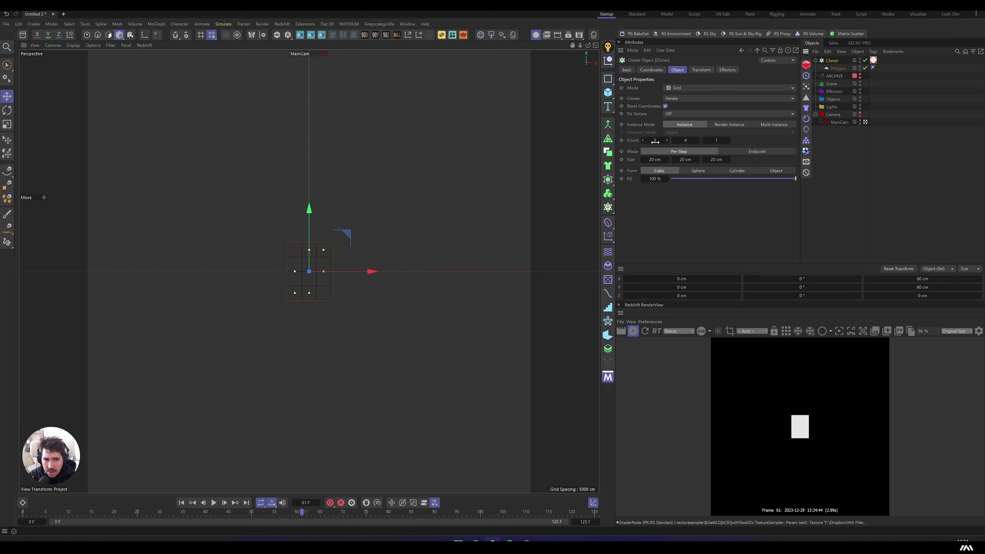
mouse_move(655, 141)
mouse_down()
mouse_move(690, 142)
mouse_move(661, 152)
mouse_move(698, 161)
mouse_move(690, 166)
mouse_move(677, 141)
mouse_move(659, 143)
mouse_up()
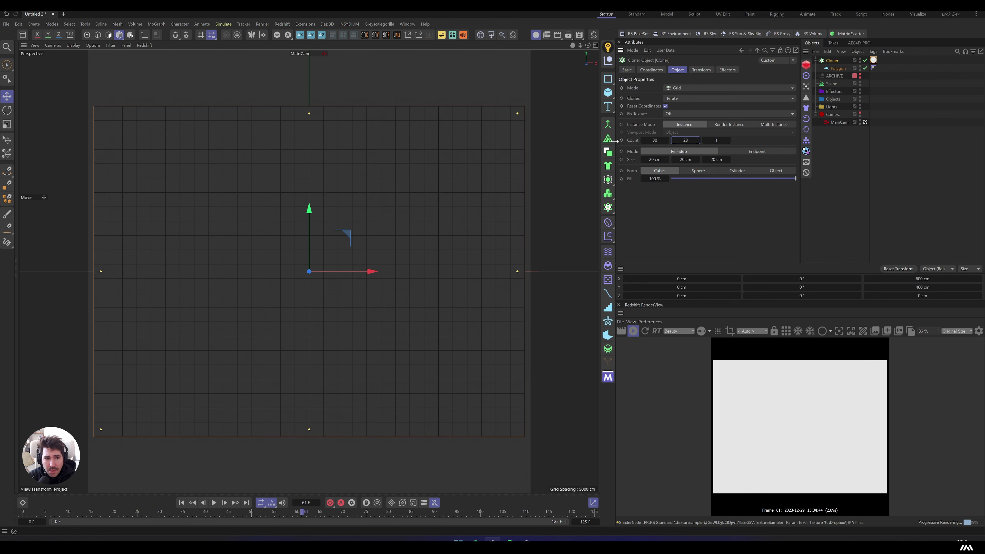
text(30)
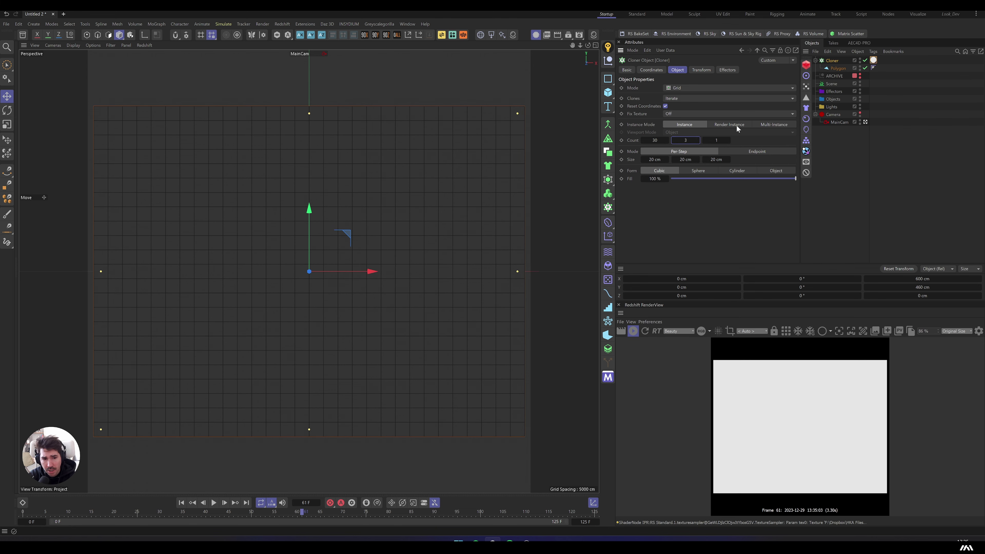
key(Return)
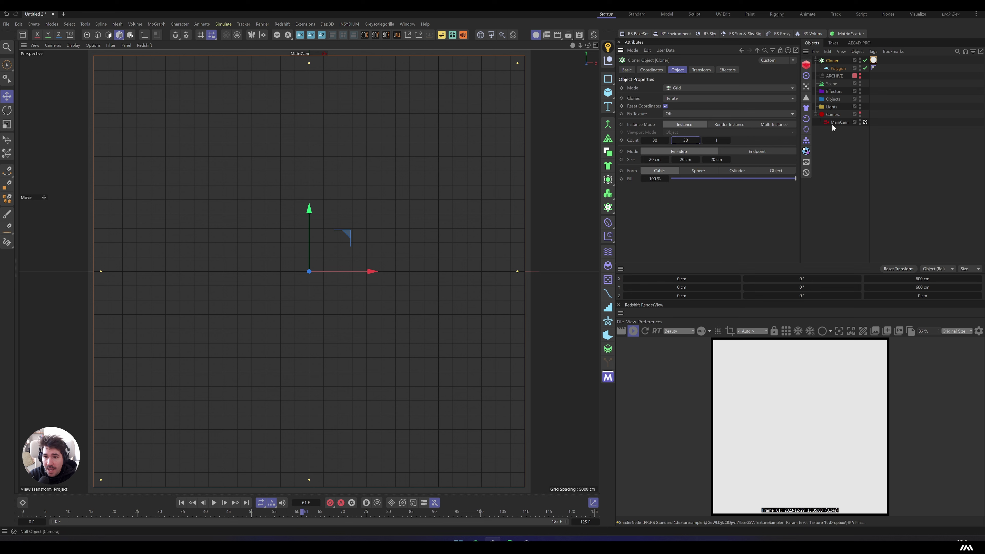
Step: Move the camera null's Z position from -600 cm to -584 cm
click(834, 116)
click(651, 69)
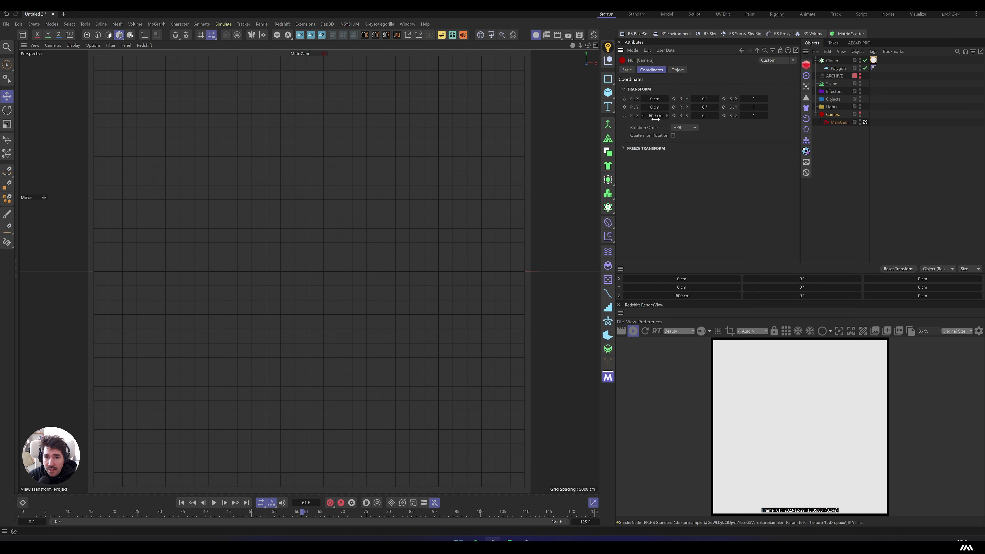
drag(653, 115, 659, 116)
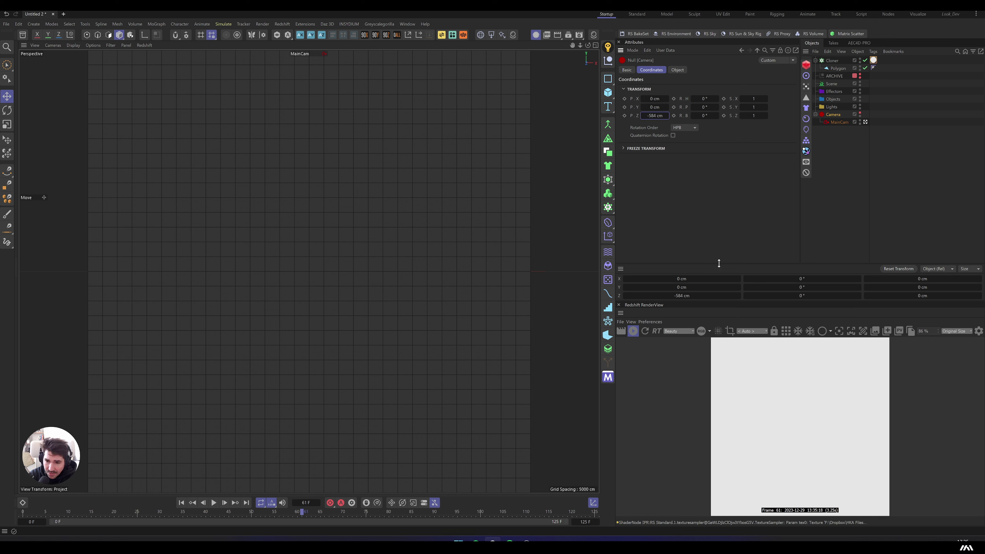
Step: Add a Random effector to the Cloner with Position off, testing then disabling random heading rotation
click(830, 63)
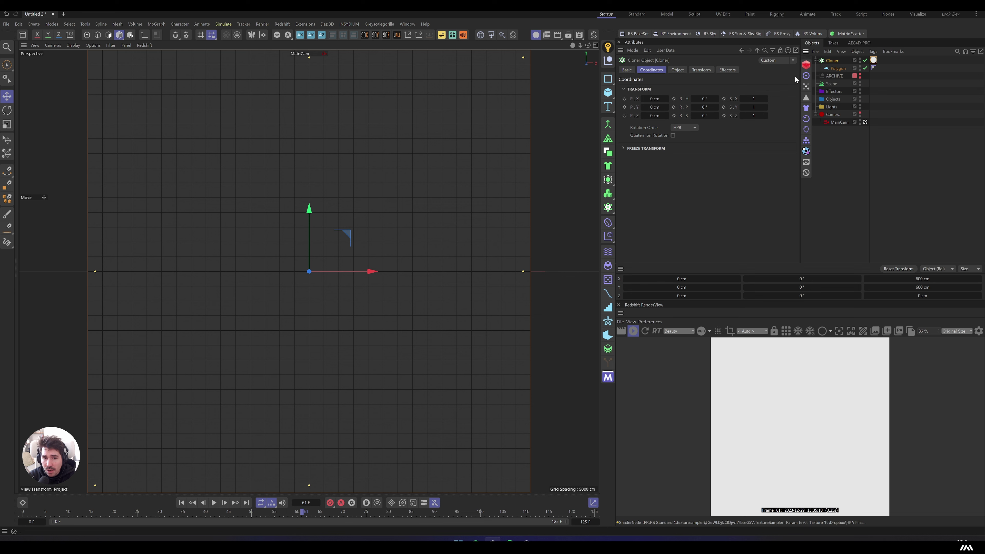
click(607, 282)
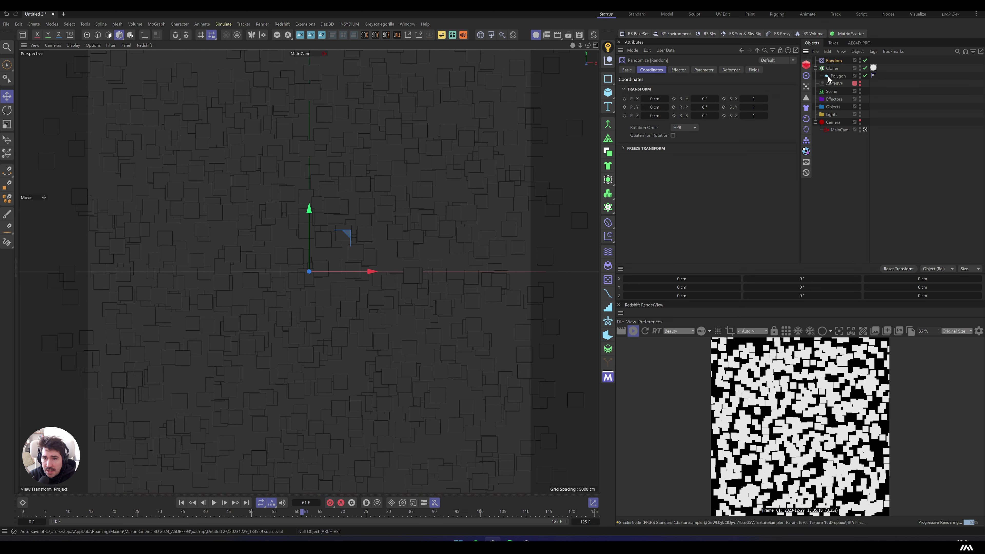
click(712, 70)
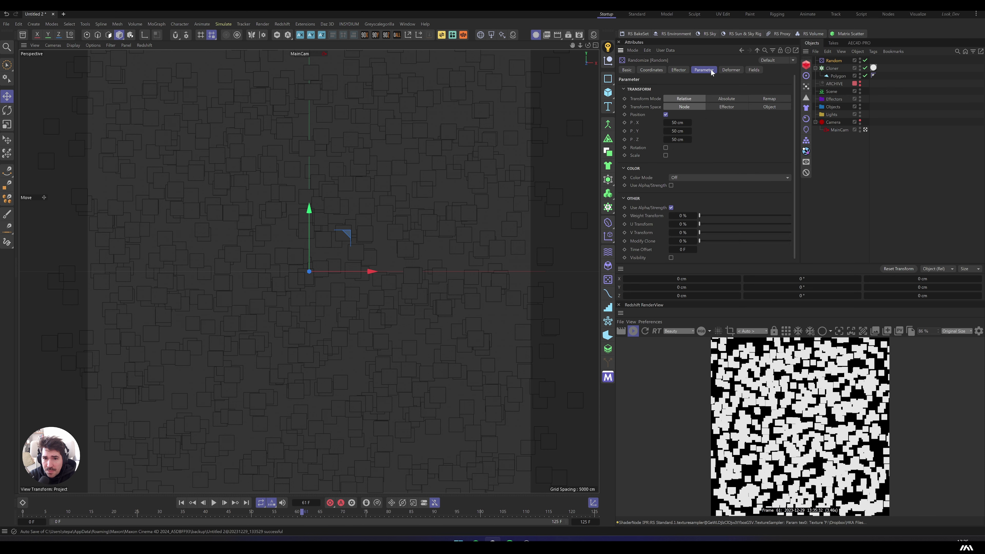
click(665, 115)
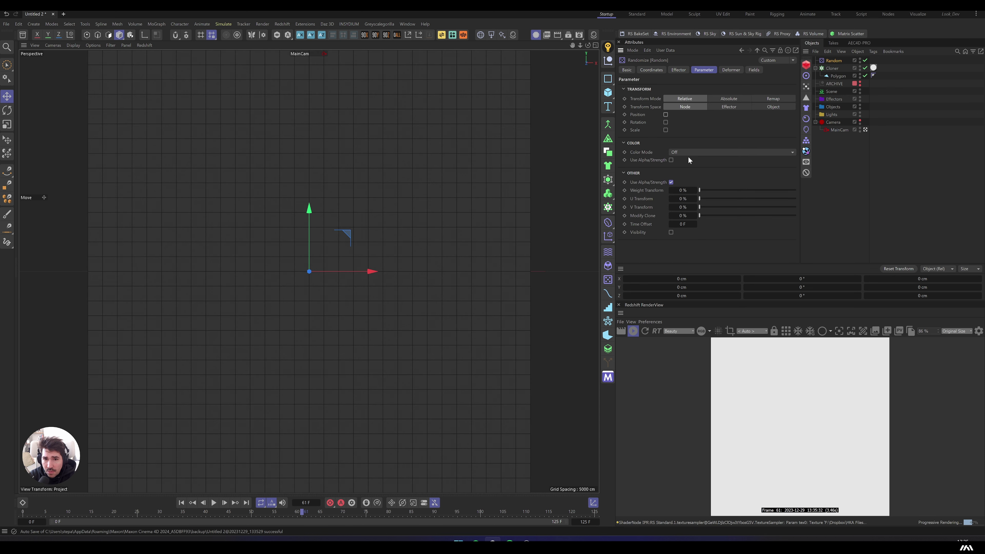
click(665, 122)
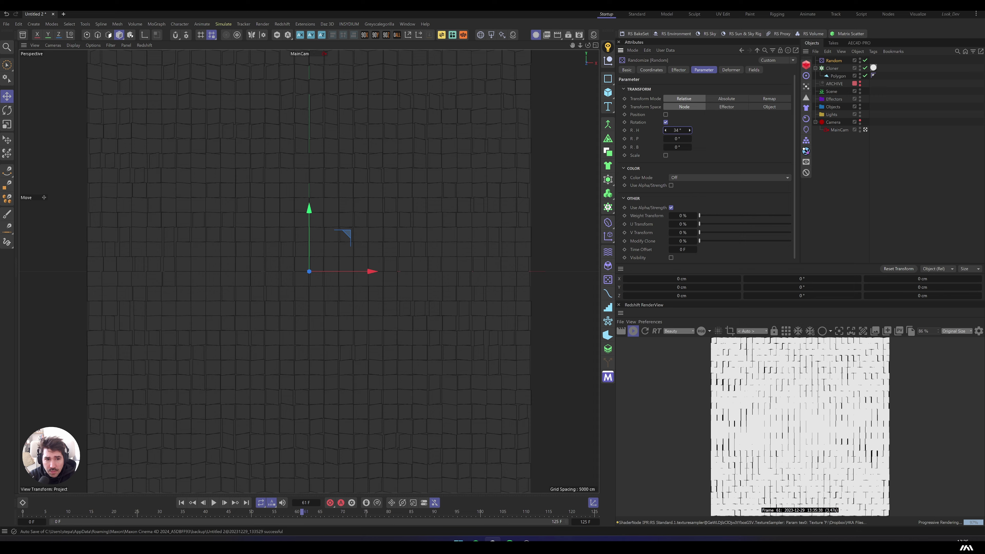
mouse_move(689, 130)
mouse_down()
mouse_move(725, 130)
mouse_move(686, 130)
mouse_up()
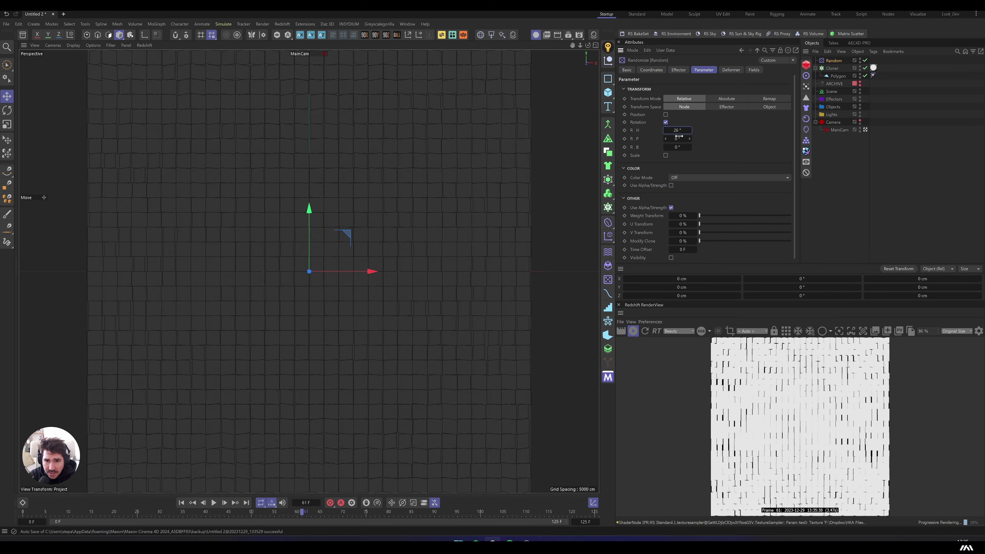
click(665, 122)
Step: Set the Random effector to Uniform, Absolute Scale of -1 so clones shrink to varied sizes
click(665, 130)
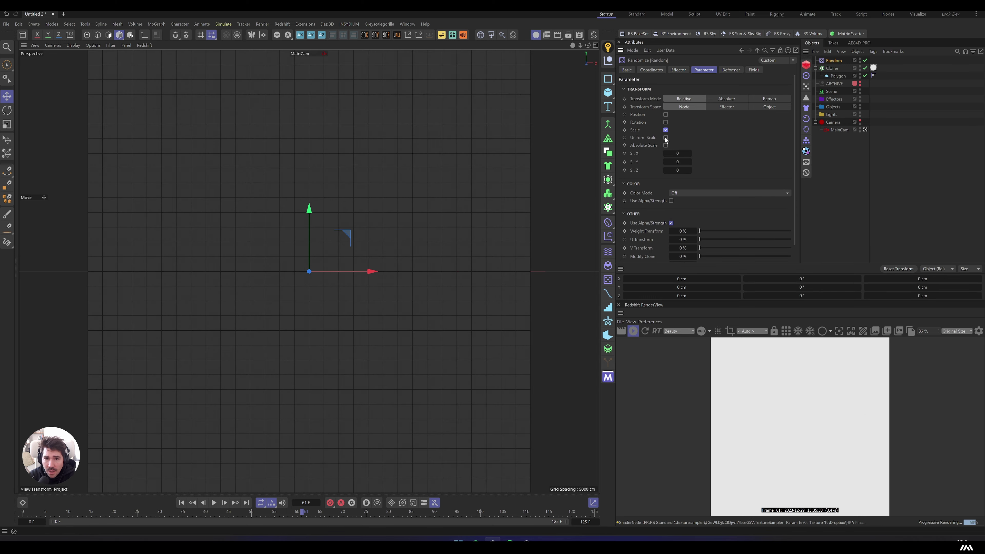
click(665, 137)
drag(678, 153, 643, 153)
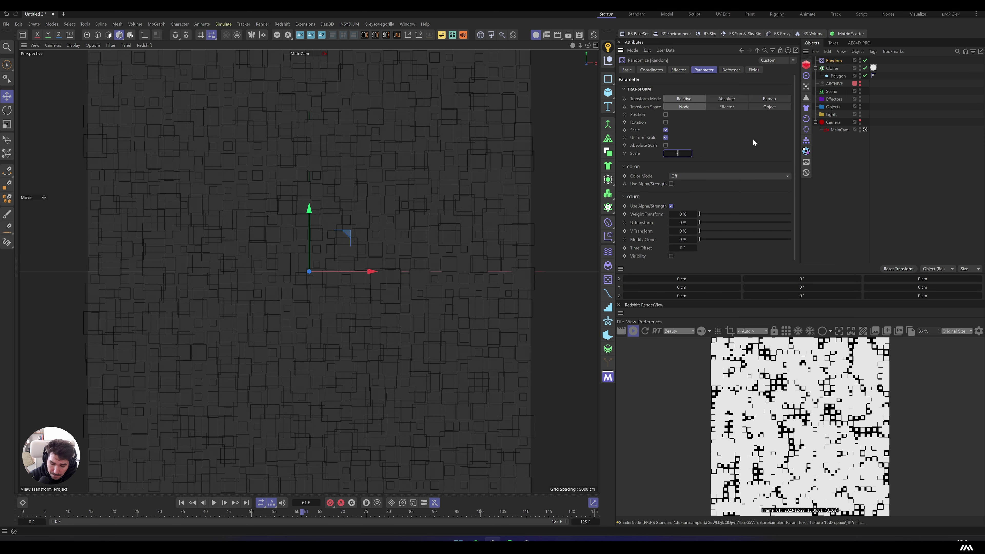
click(665, 152)
click(666, 146)
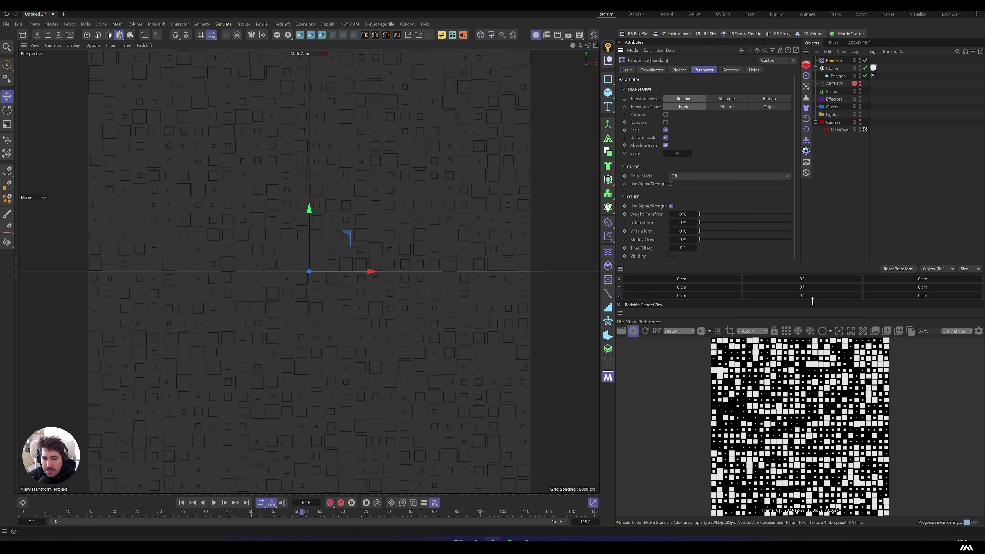
click(754, 69)
Step: Add a Linear Field to the Random effector and place it at X -345.97 cm, left of the grid
click(642, 147)
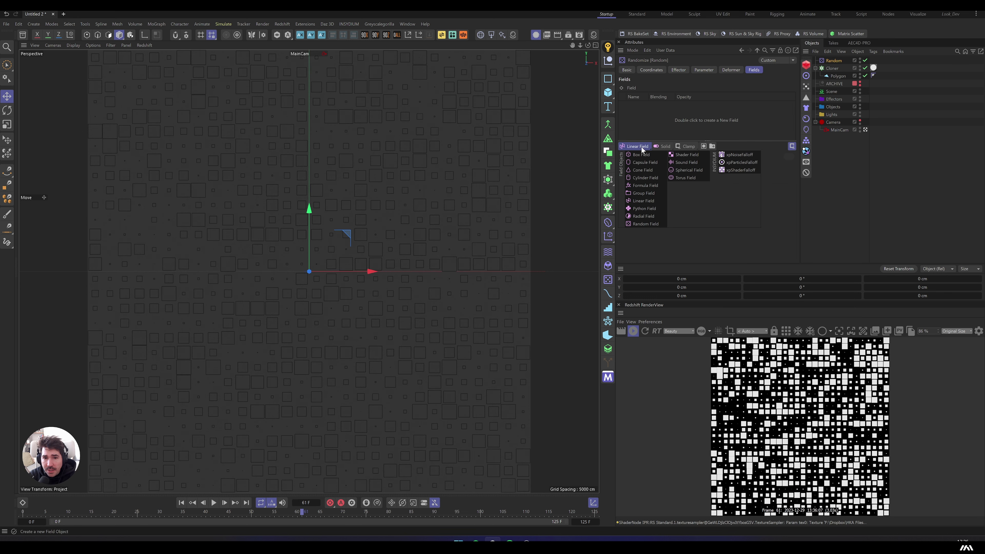
click(644, 201)
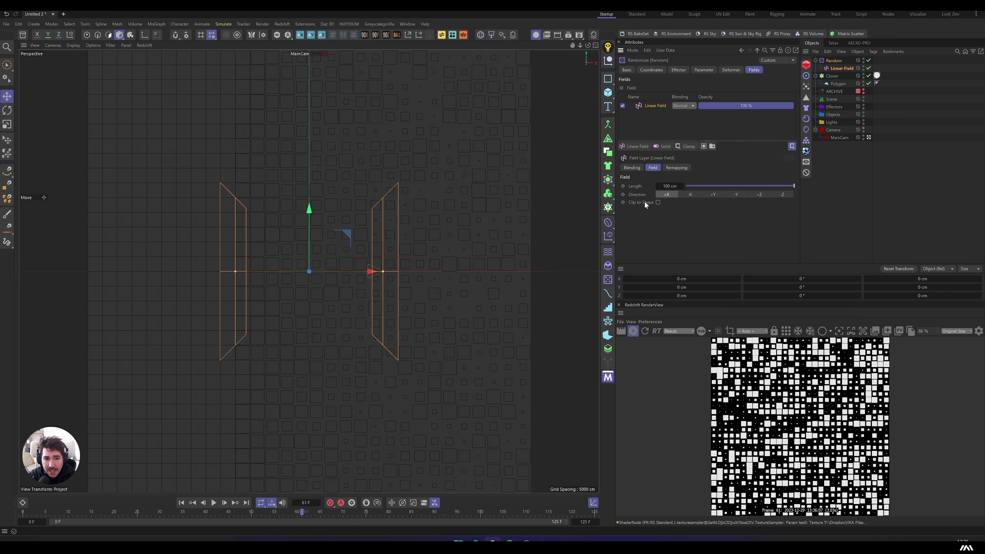
drag(372, 272, 288, 341)
drag(323, 347, 111, 358)
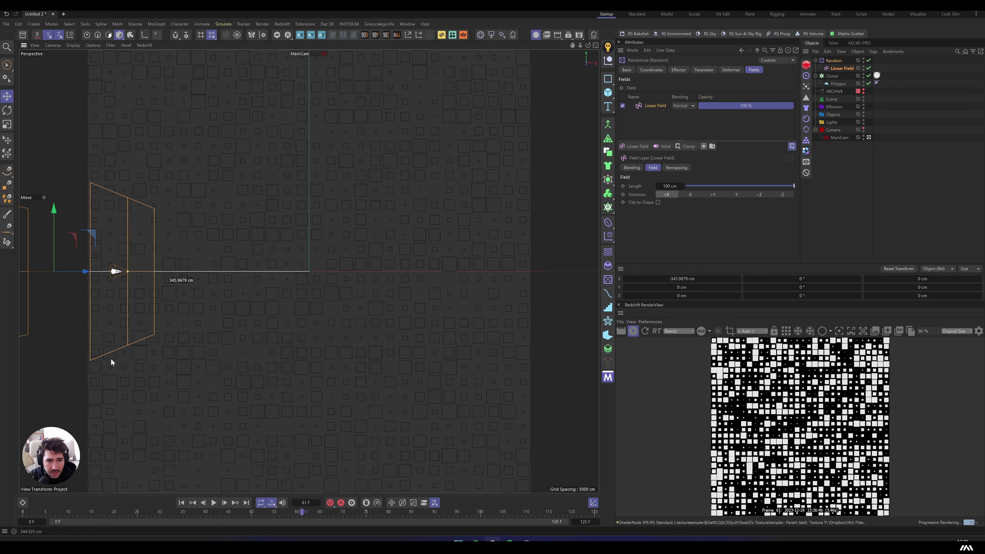
Step: Keyframe the Linear Field's P.X at -345.97 cm on frame 0 and about 456 cm on frame 125
click(845, 68)
click(650, 72)
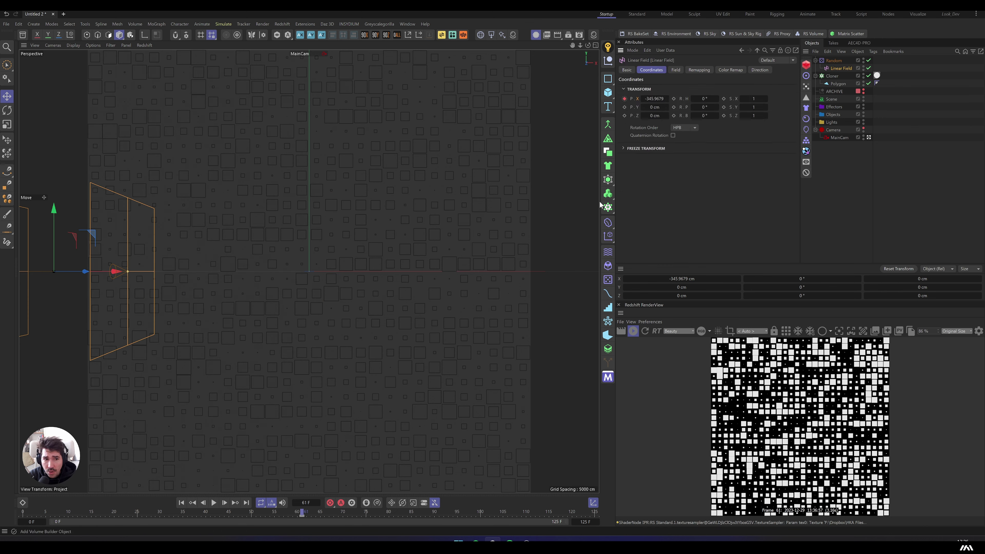
key(shift+f)
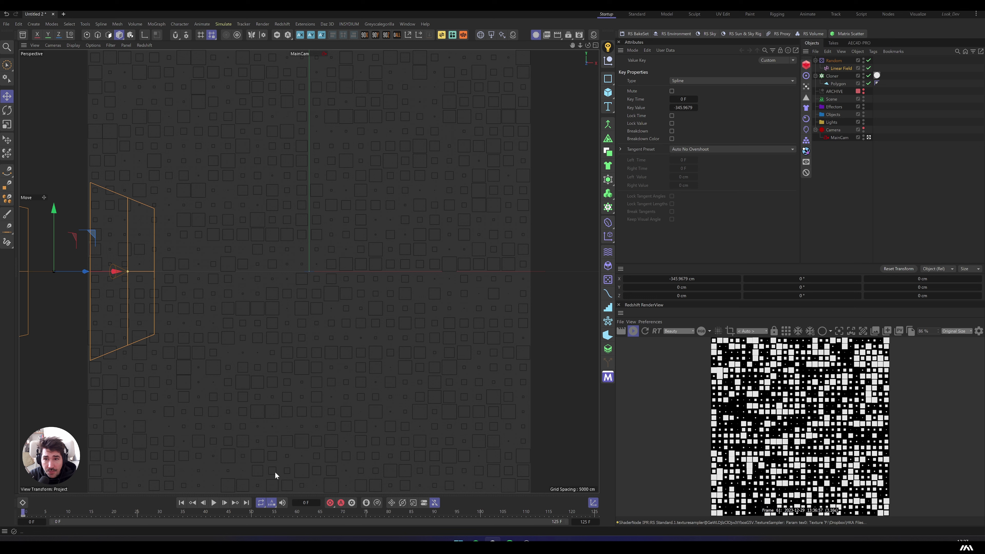
click(839, 69)
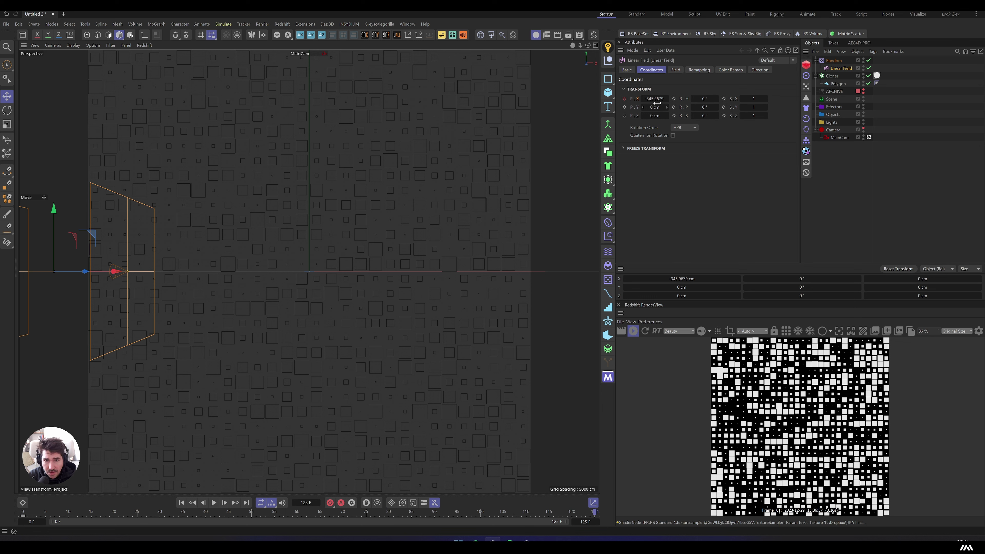
drag(655, 98, 715, 99)
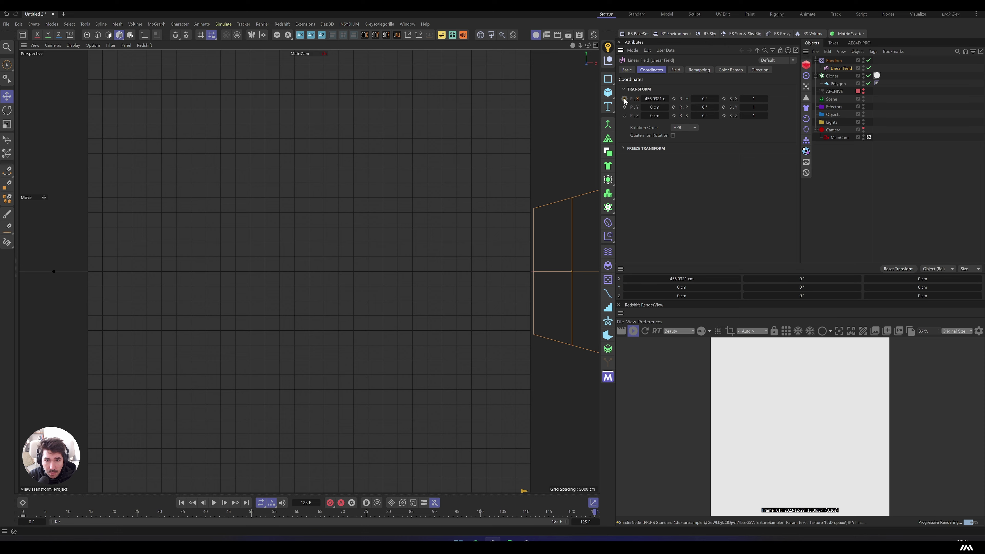
Step: Rewind to frame 0 and play back the Linear Field sweep animation
drag(594, 513, 24, 517)
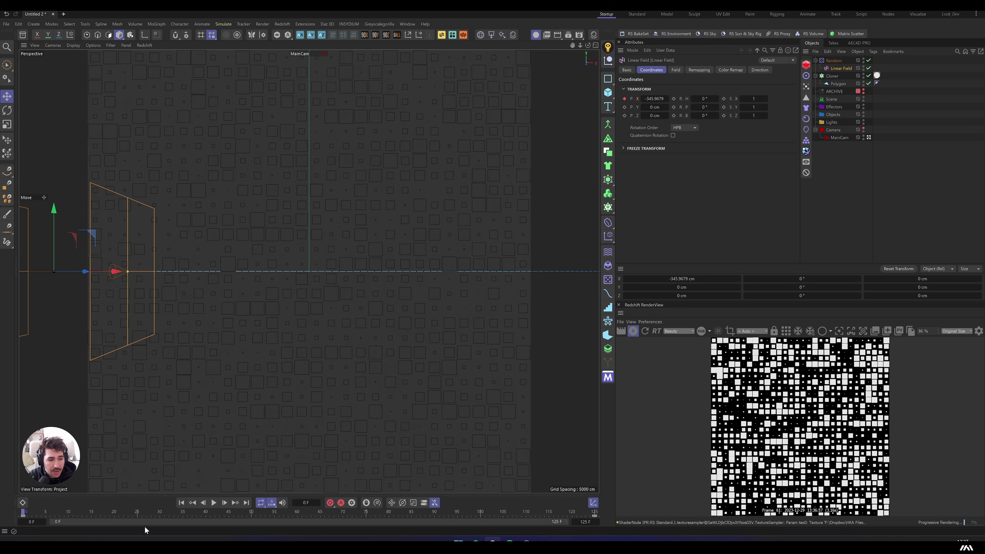
key(F8)
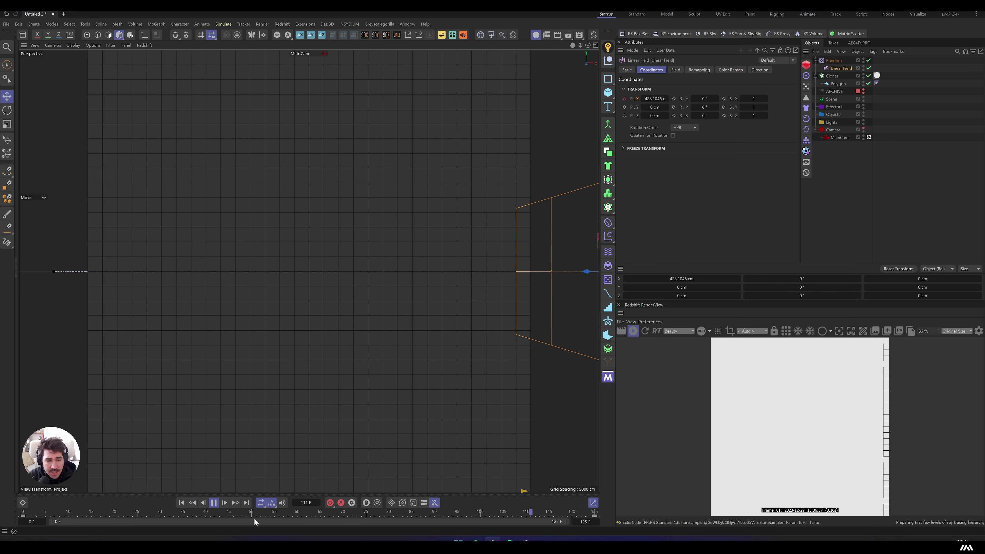
key(F8)
click(6, 24)
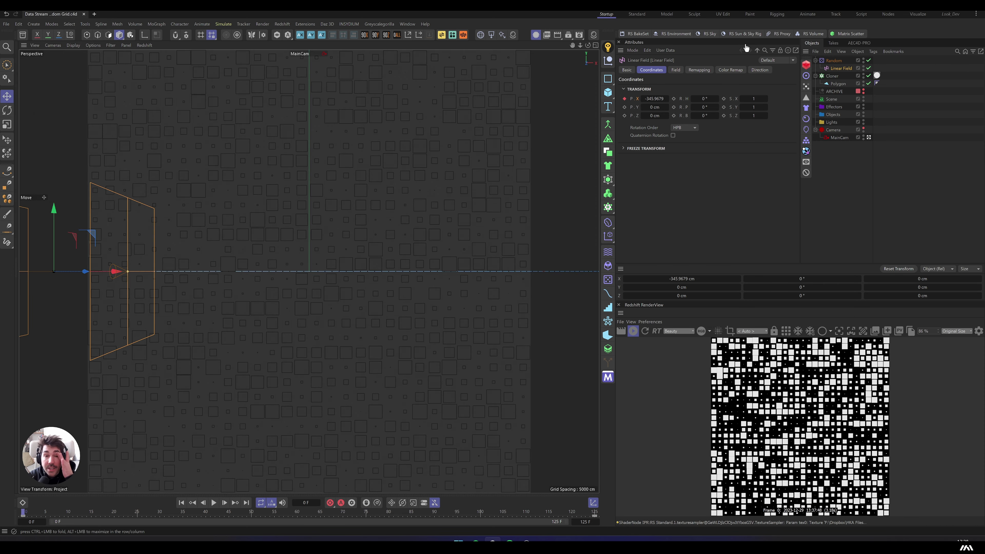
Step: Set the render output width and height to 4000 pixels
key(ctrl+b)
double_click(744, 68)
text(400)
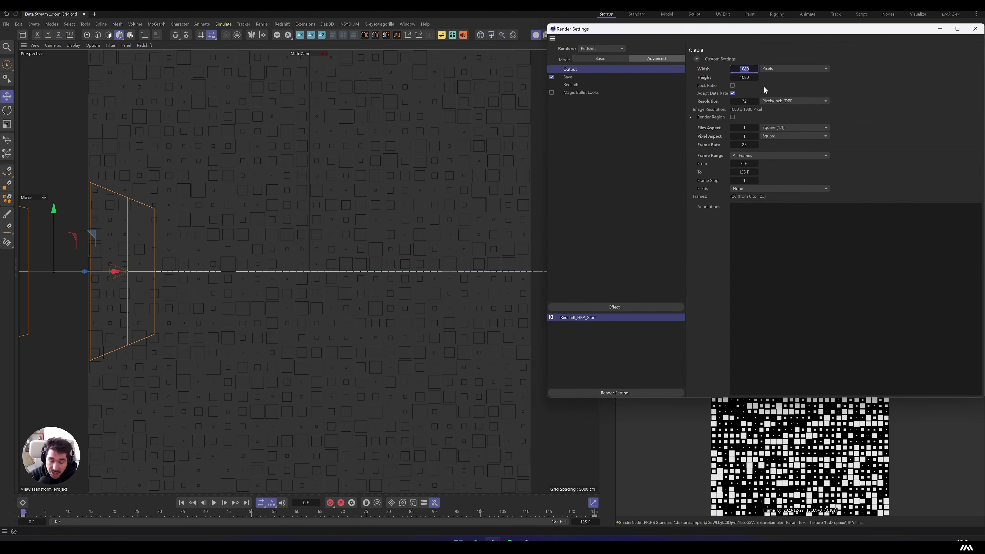
text(0)
key(Tab)
text(4000)
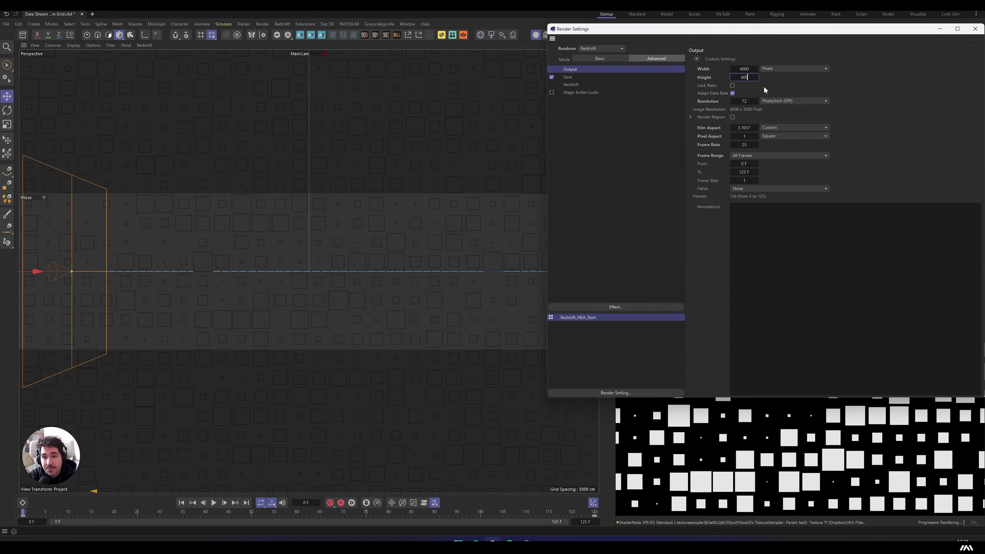
key(Return)
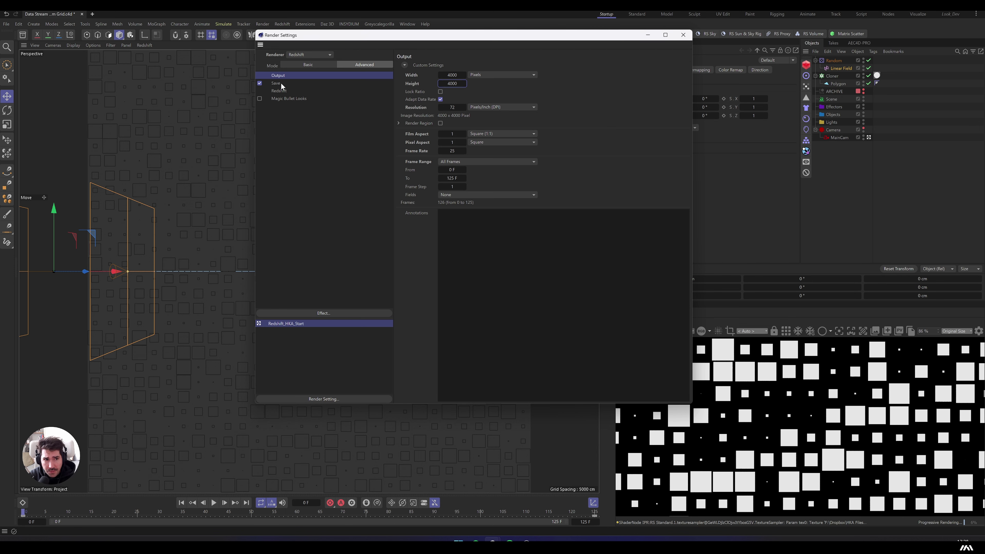
Step: Save rendered frames as JPG images and close Render Settings
click(276, 83)
click(474, 94)
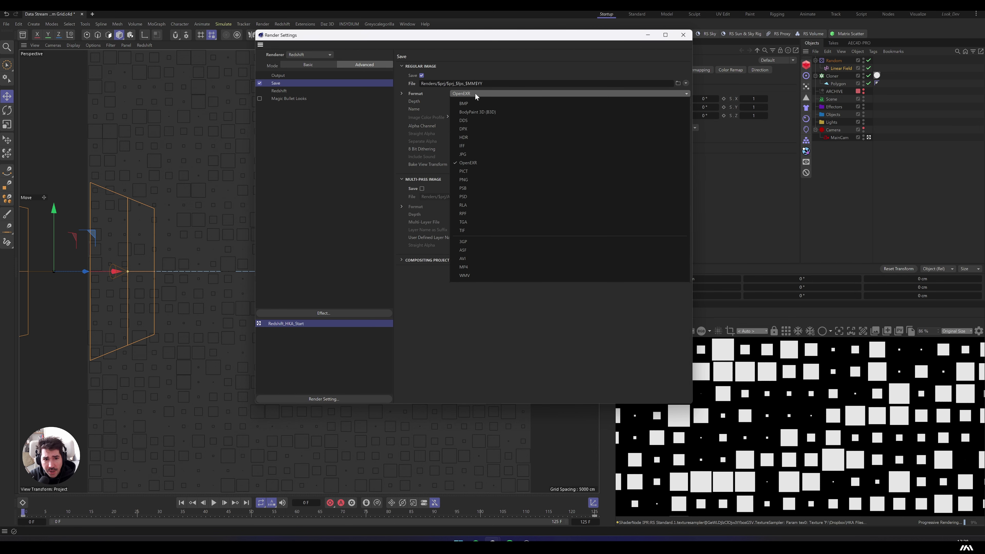
click(477, 154)
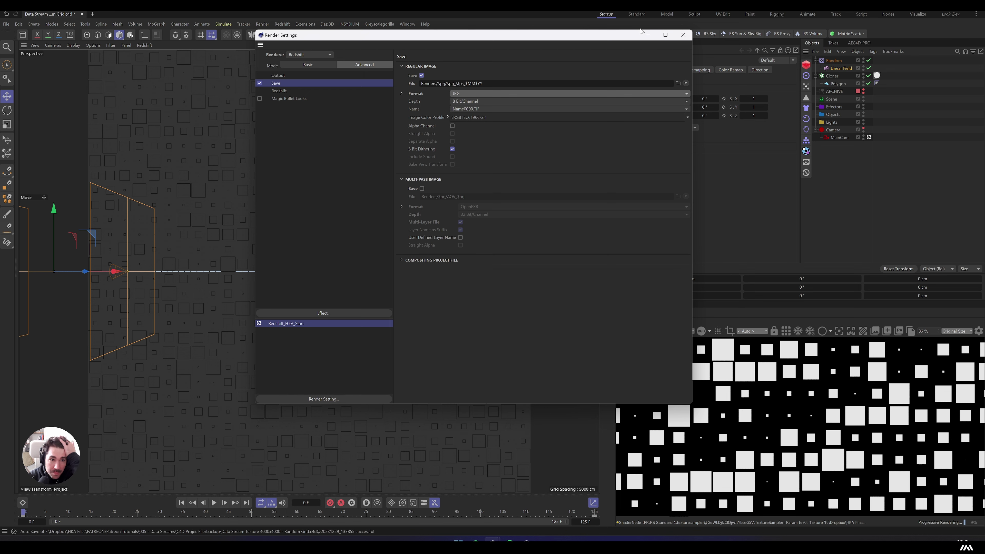
click(682, 35)
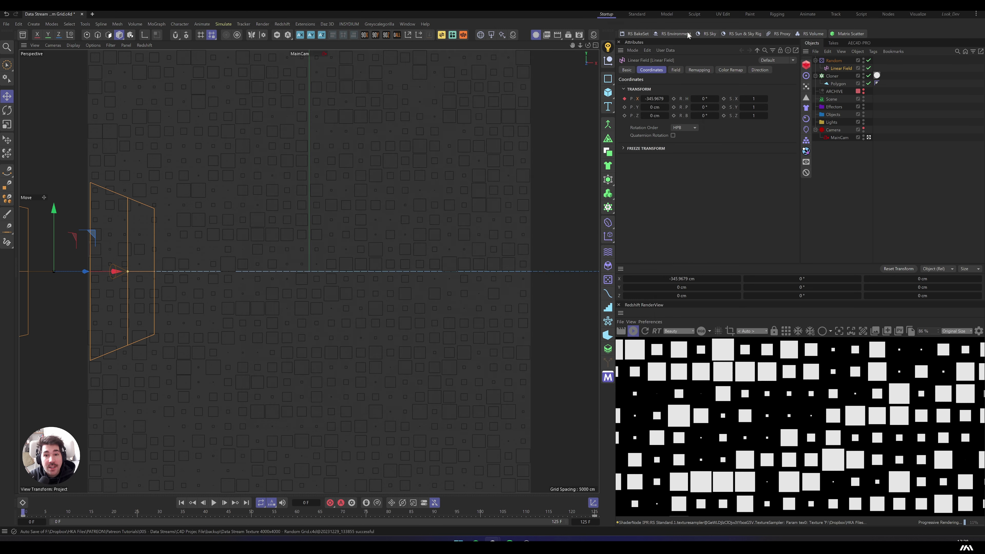
Step: Render the 4000×4000 animation to the Picture Viewer and watch the first frames
click(568, 35)
click(590, 48)
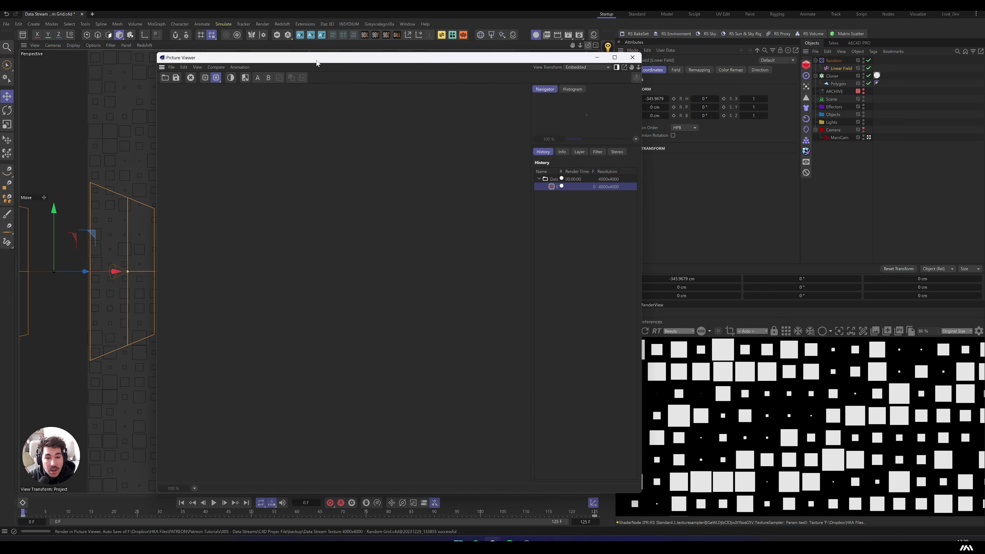
scroll(375, 294, down, 2)
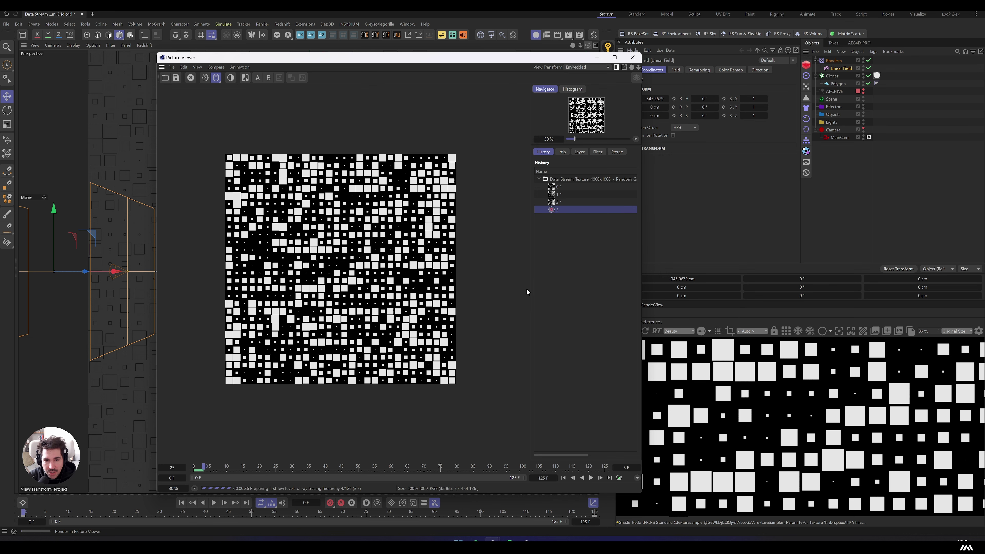
drag(532, 327, 389, 310)
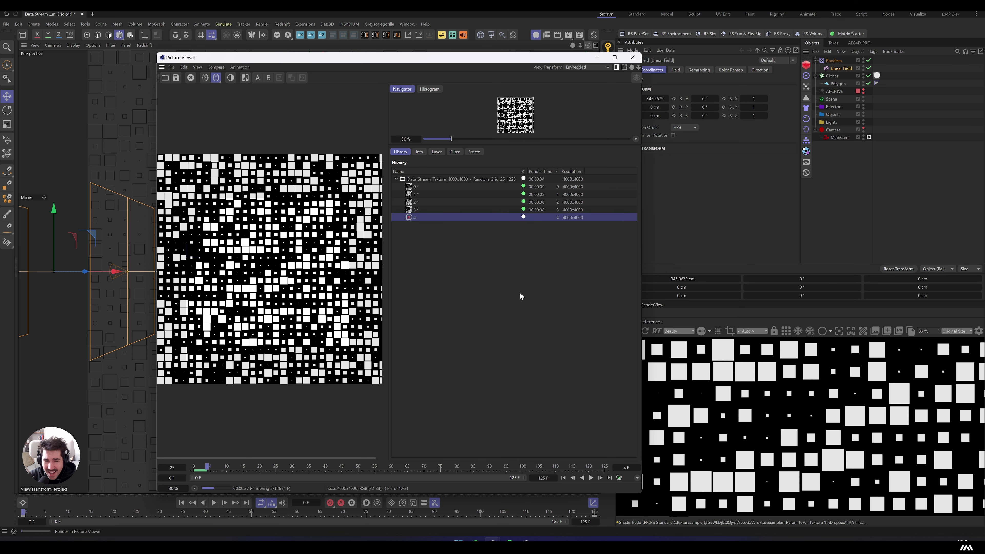
Step: Close the Picture Viewer, confirm stopping the render, and begin opening Data Grid - Chair Reveal
click(634, 58)
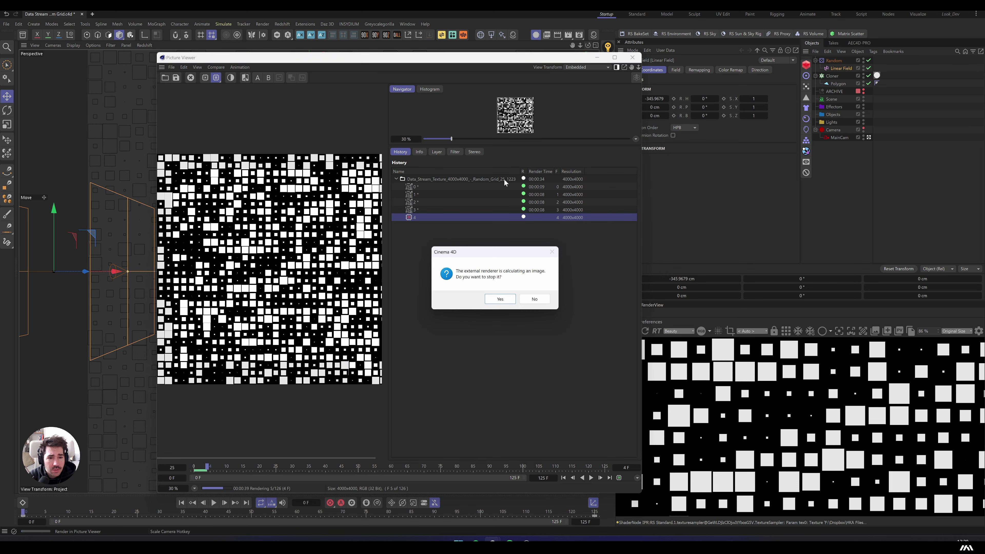
click(499, 302)
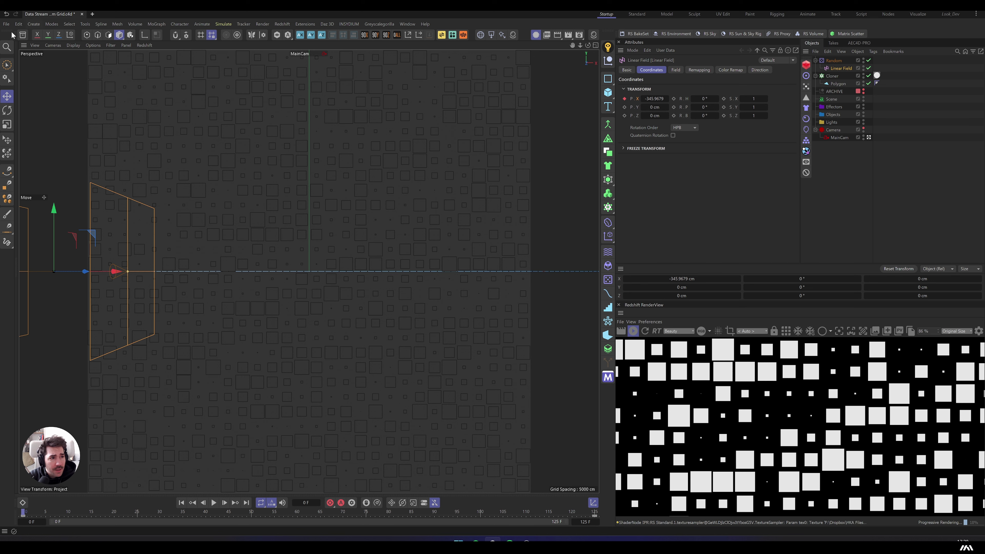
click(213, 502)
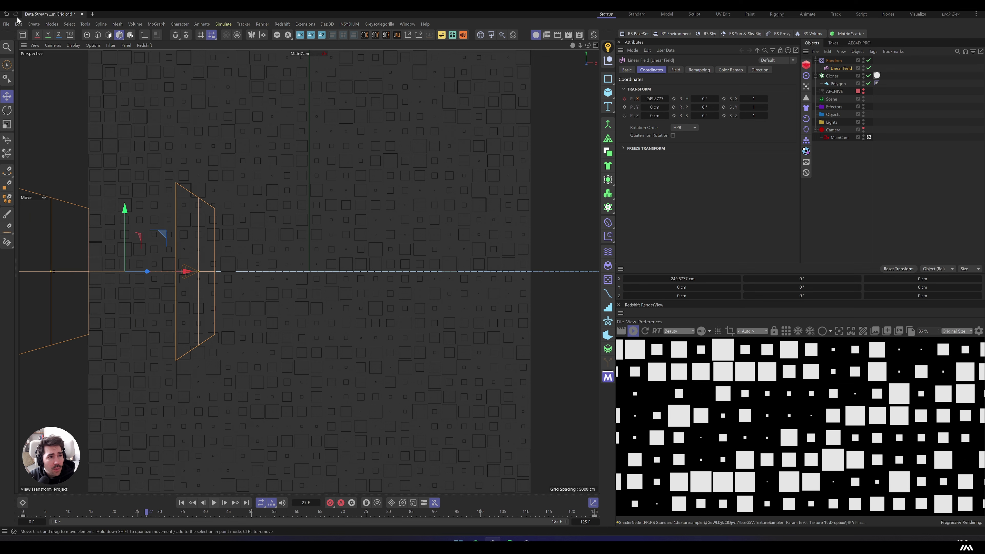
click(7, 23)
mouse_move(45, 65)
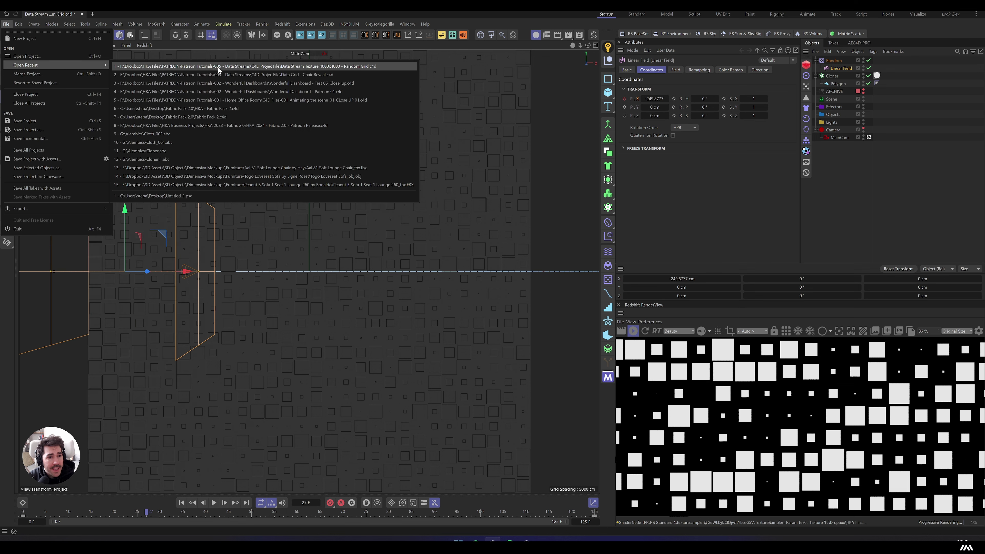
click(222, 75)
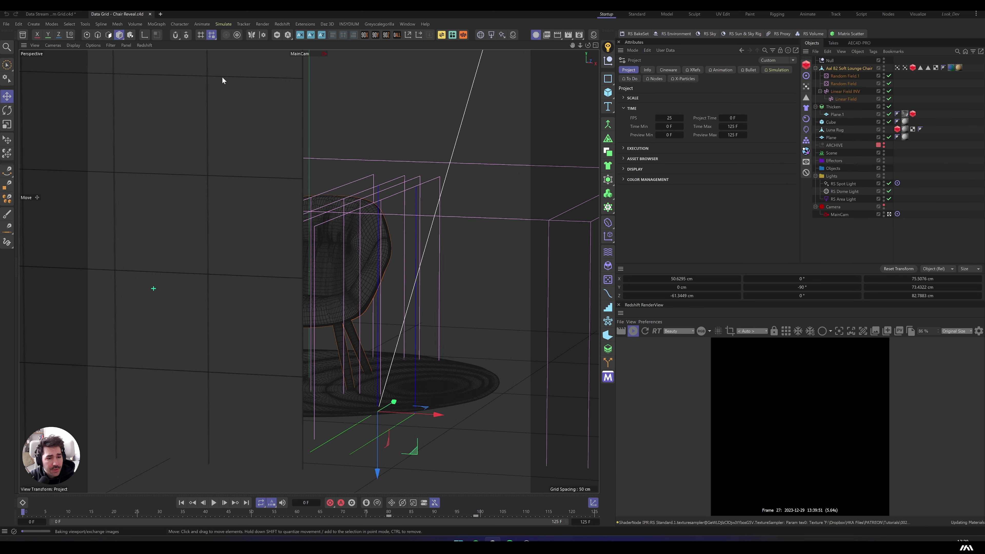
click(42, 512)
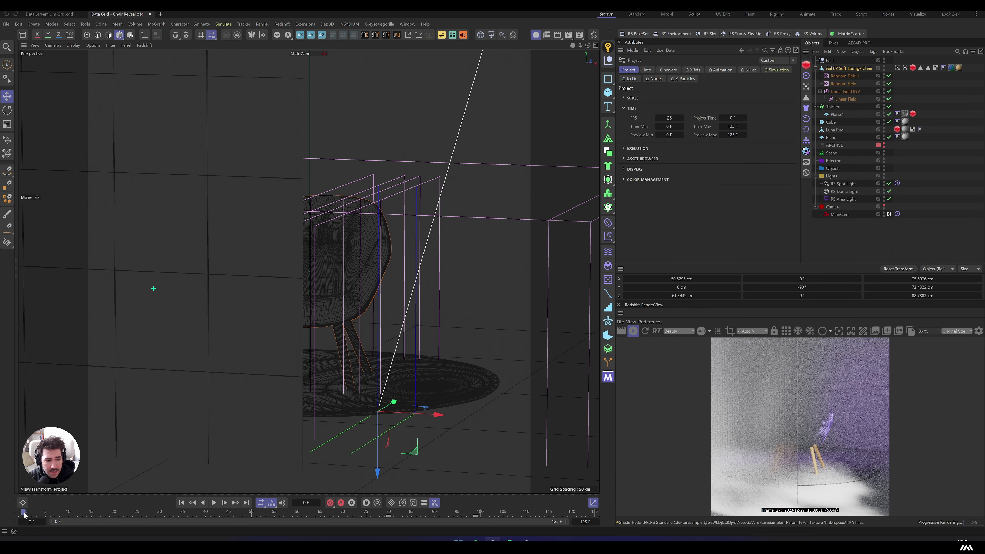
drag(42, 514, 380, 540)
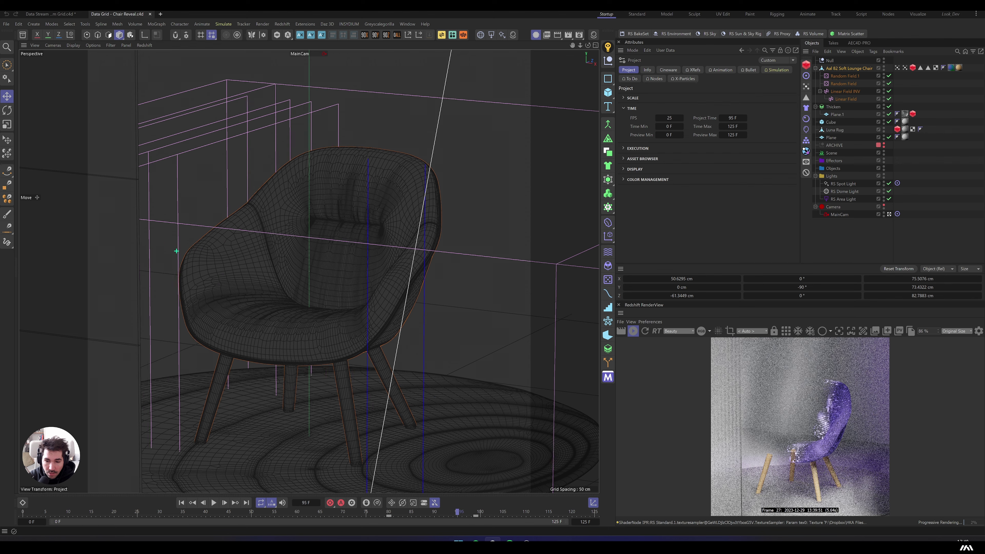
key(ctrl+f)
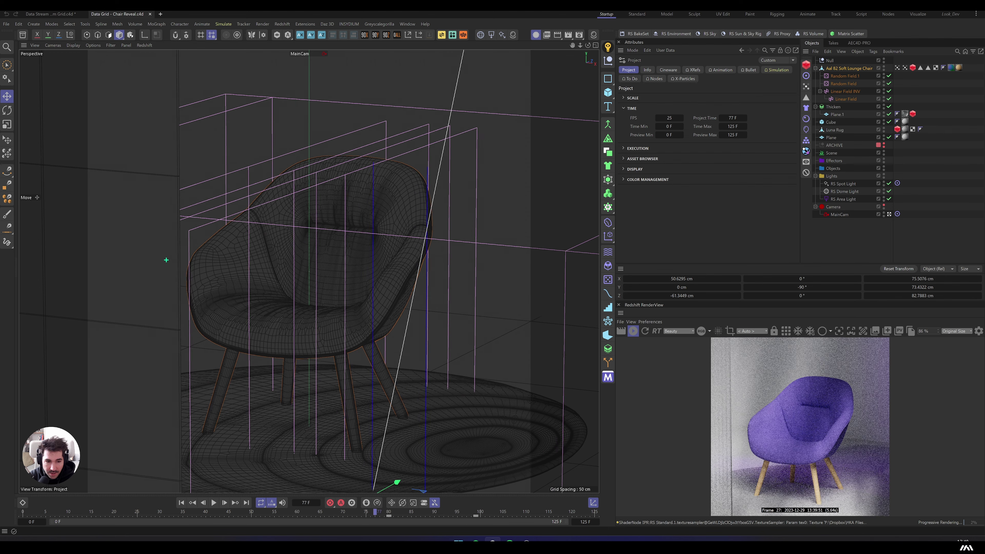
key(f)
click(358, 515)
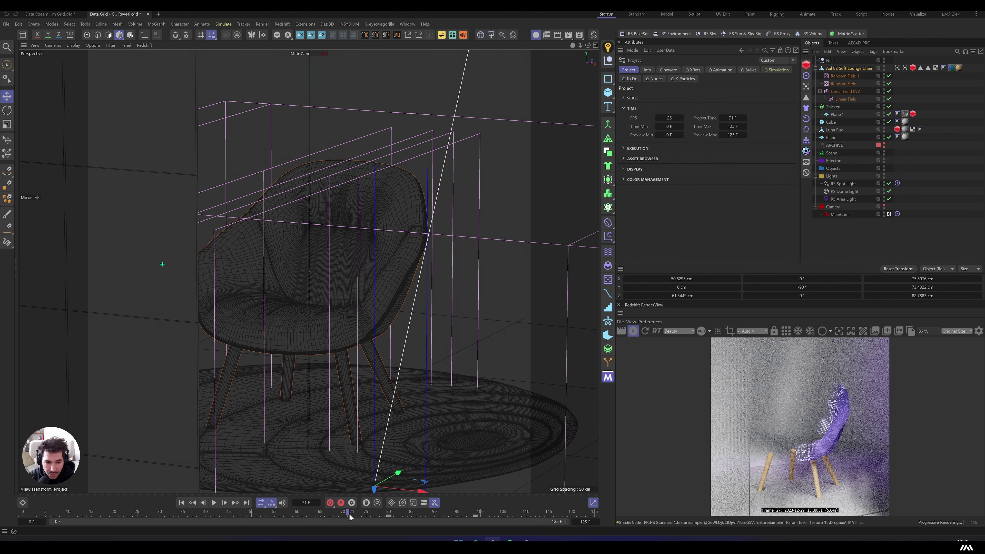